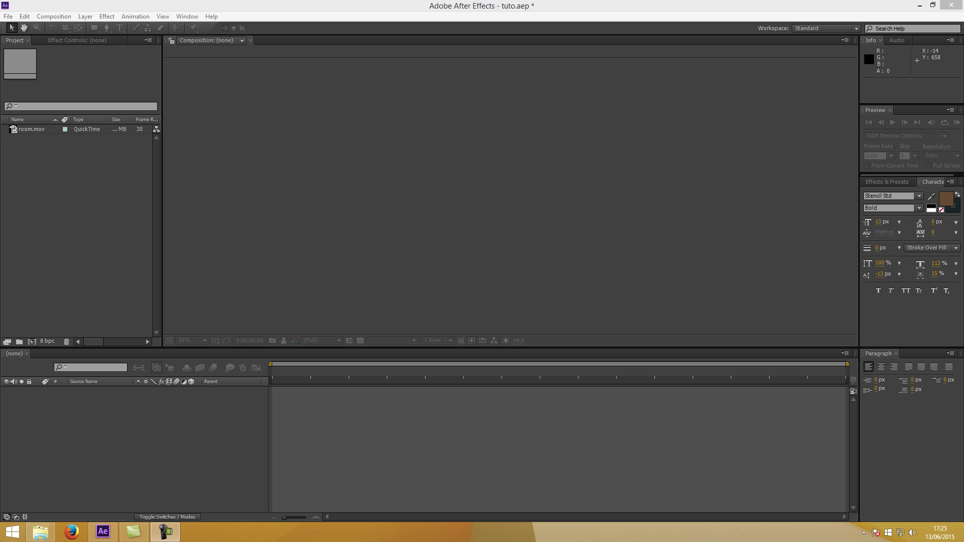
Create a composition from room.mov and solve its camera with the 3D Camera Tracker.
left_click_drag(30, 128, 469, 209)
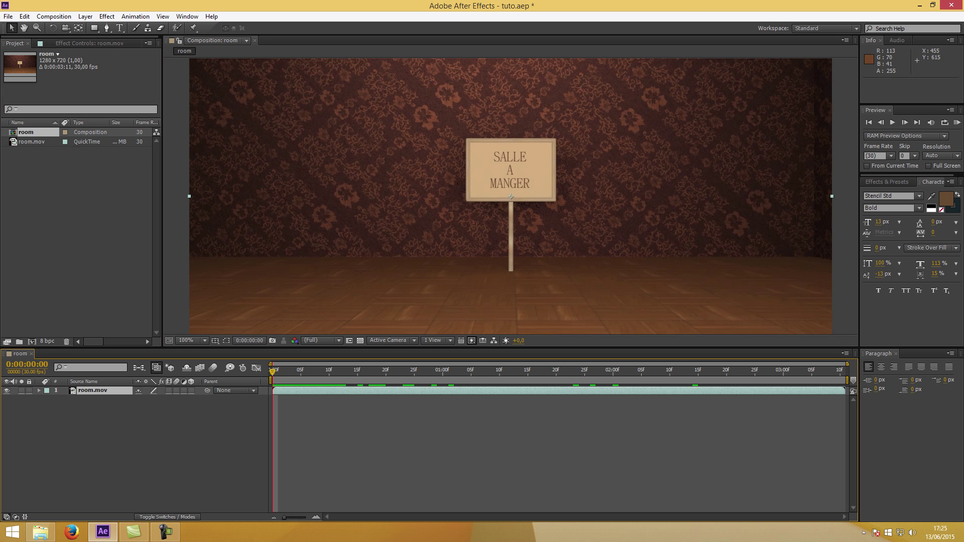
left_click(134, 15)
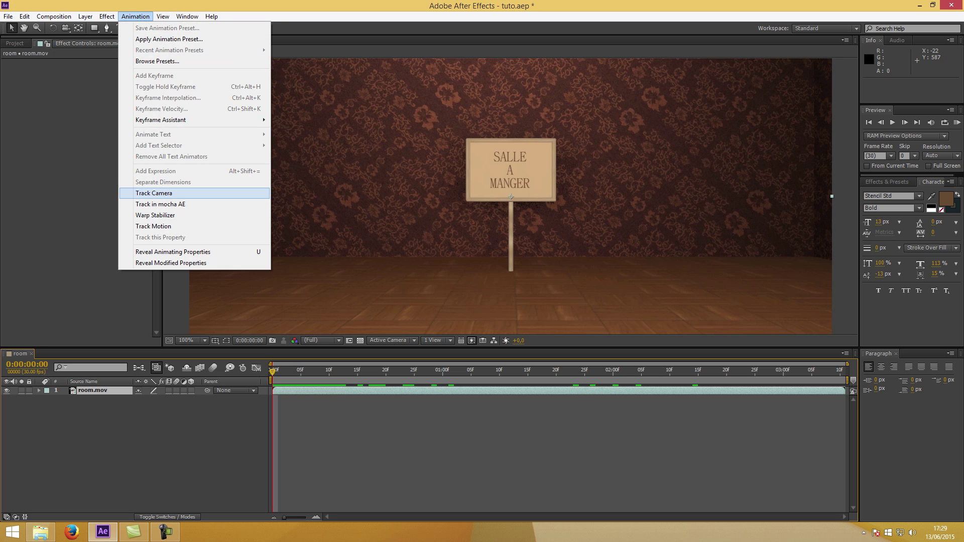
left_click(154, 193)
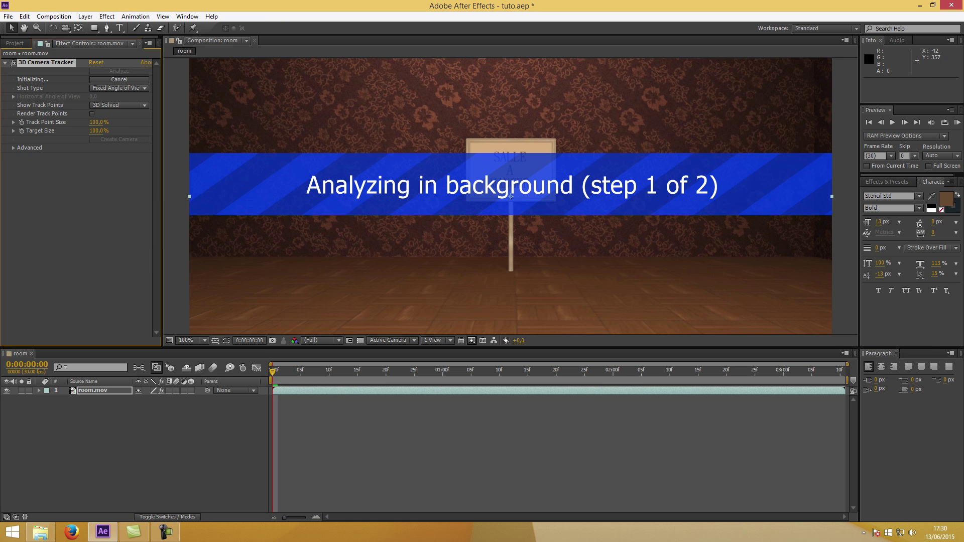
key("space")
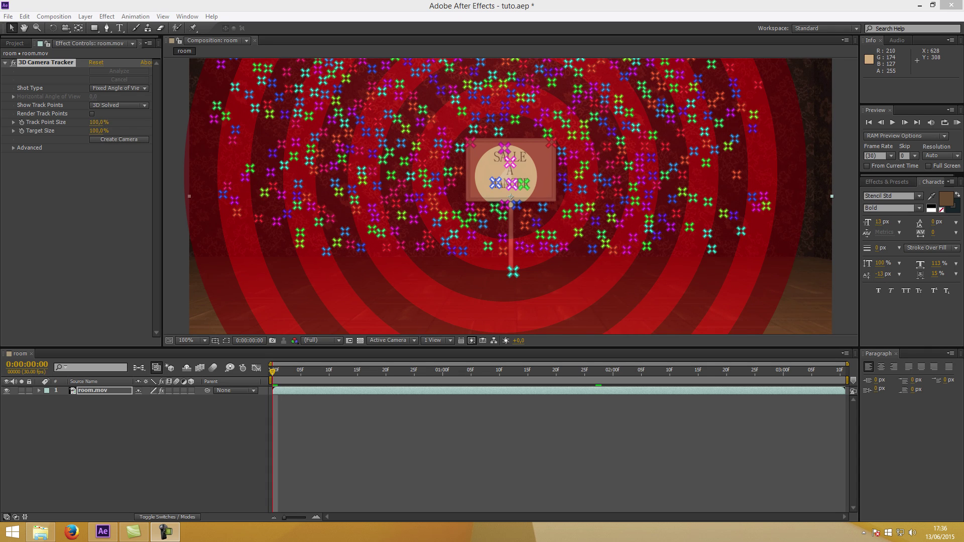
Create a null and camera from three track points on the sign, then select Track Null 1.
left_click(510, 198)
right_click(512, 198)
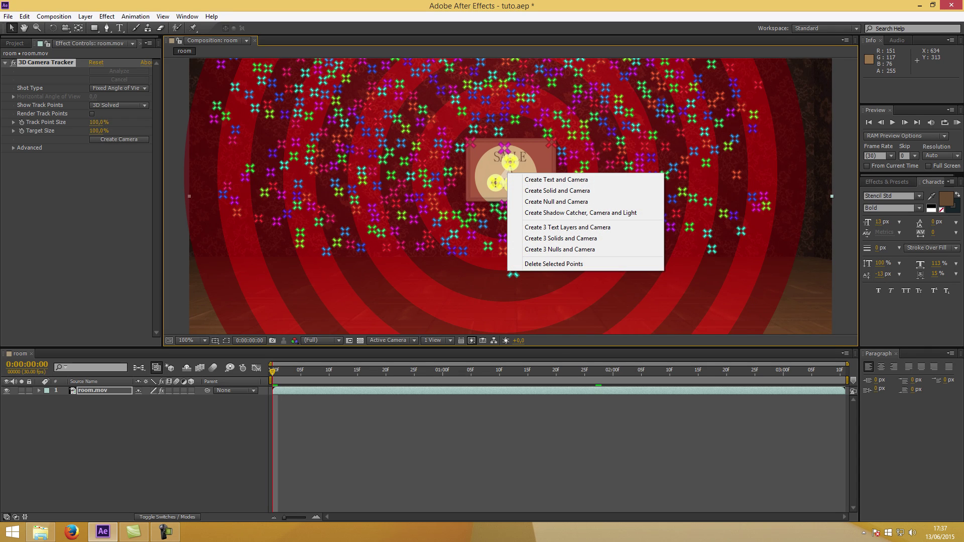
key("Down")
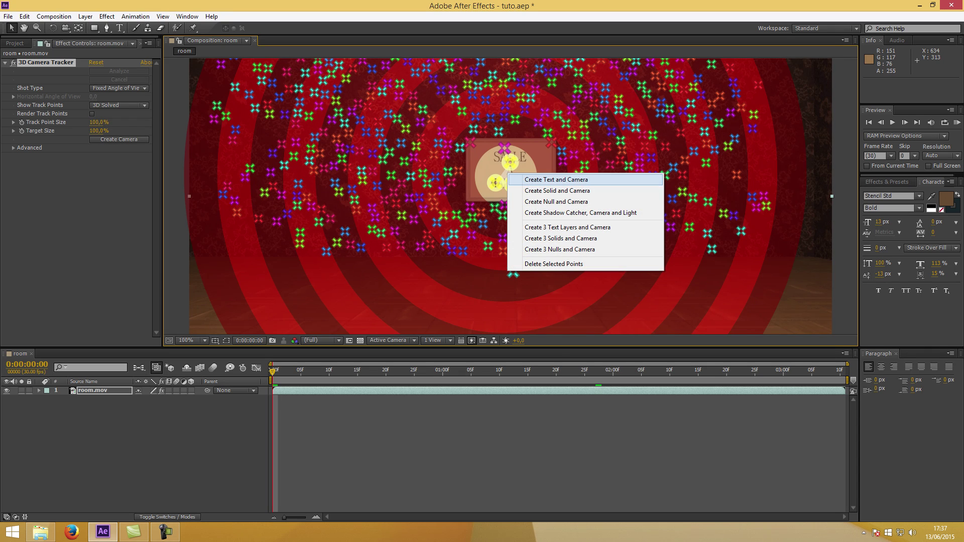
key("Down")
key("Down")
key("Down")
key("Down")
key("Down")
key("Down")
key("Down")
key("Down")
key("Down")
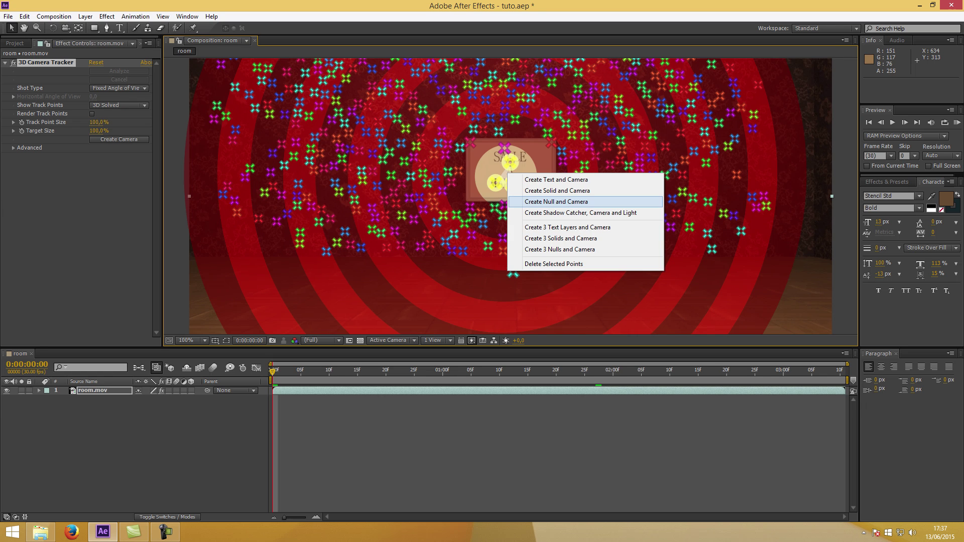
key("Return")
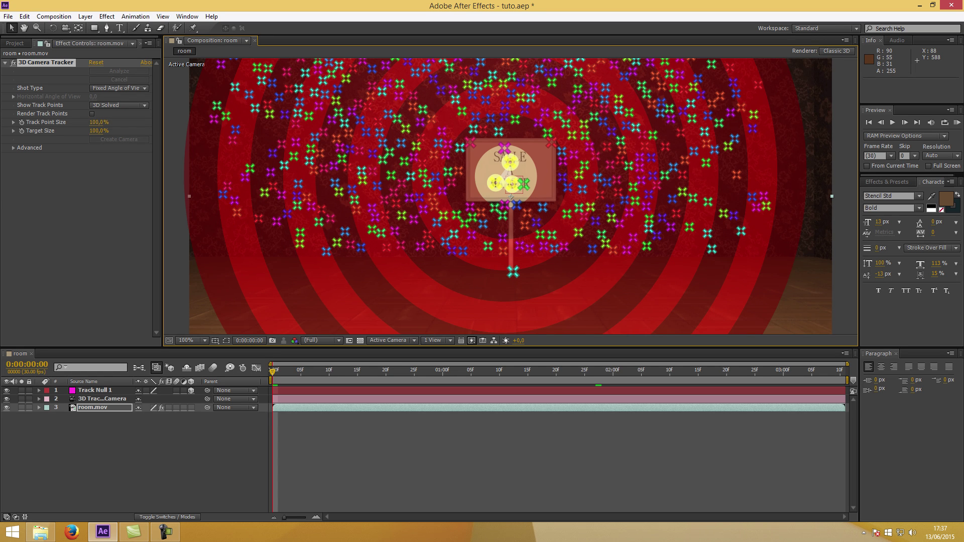
key("F2")
key("KP_1")
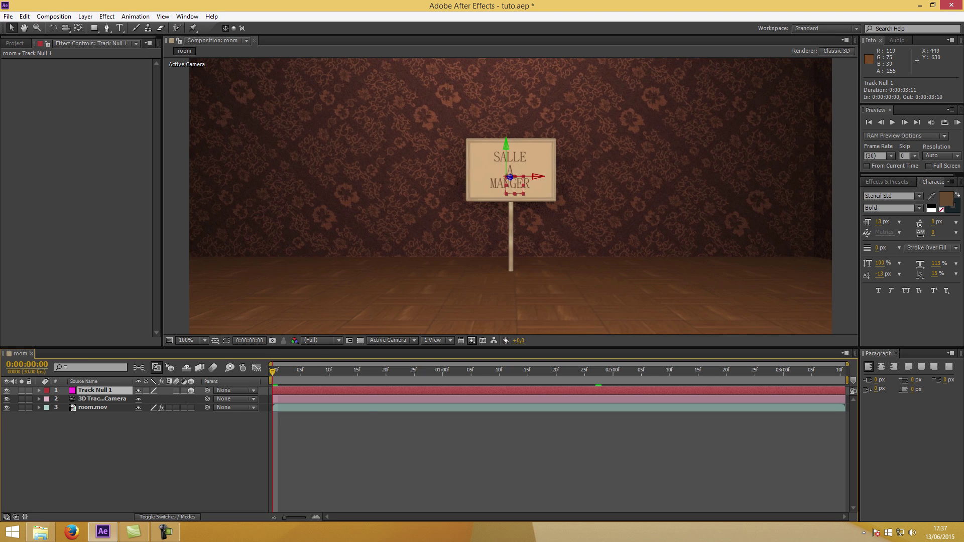
key("space")
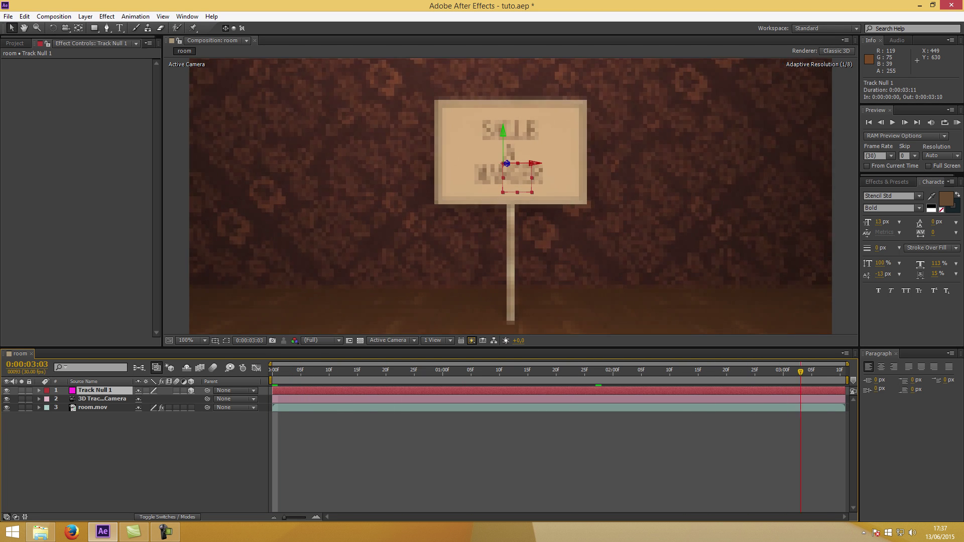
key("space")
left_click_drag(27, 365, 8, 365)
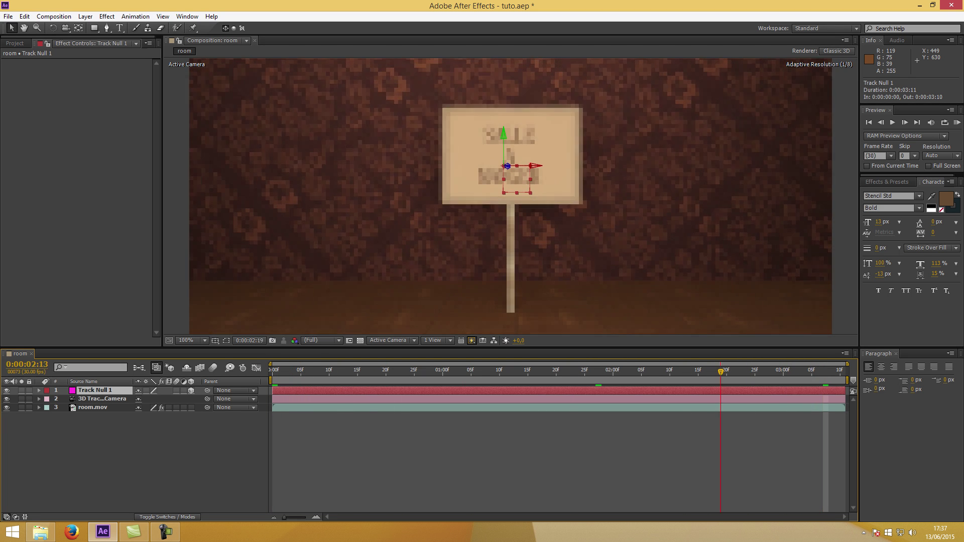
key("Home")
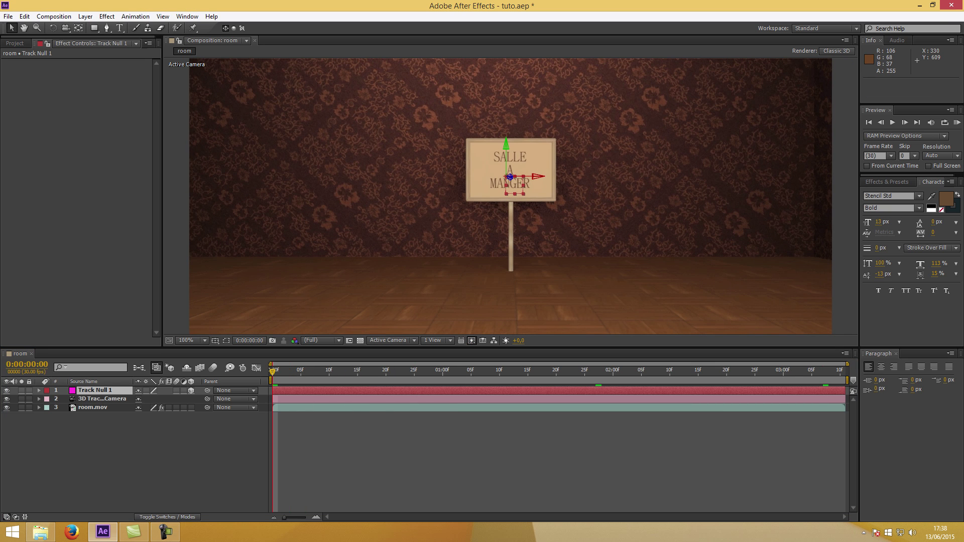
Add a text layer reading BIENVENUE just below MANGER on the sign.
right_click(102, 459)
right_click(78, 464)
mouse_move(102, 356)
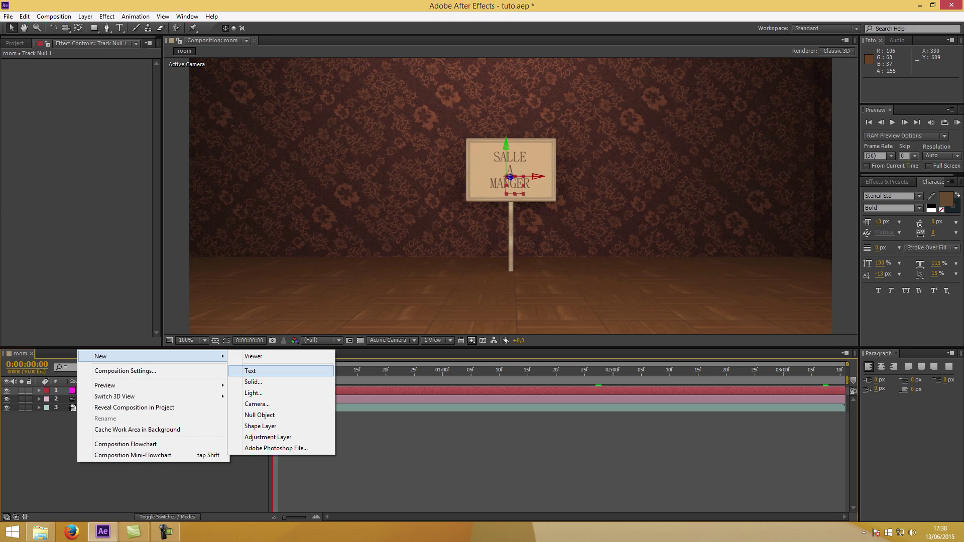
left_click(251, 371)
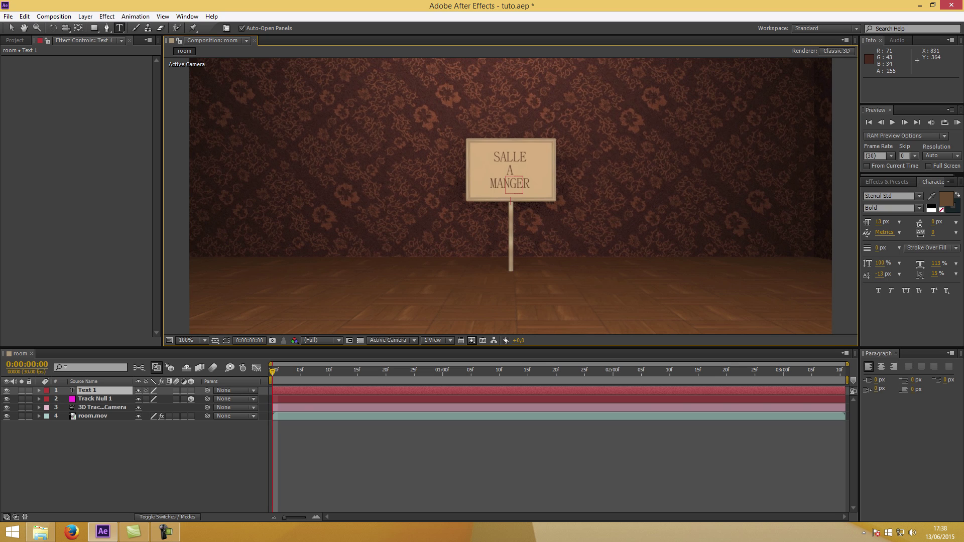
type("Salle")
type("ger")
key("Escape")
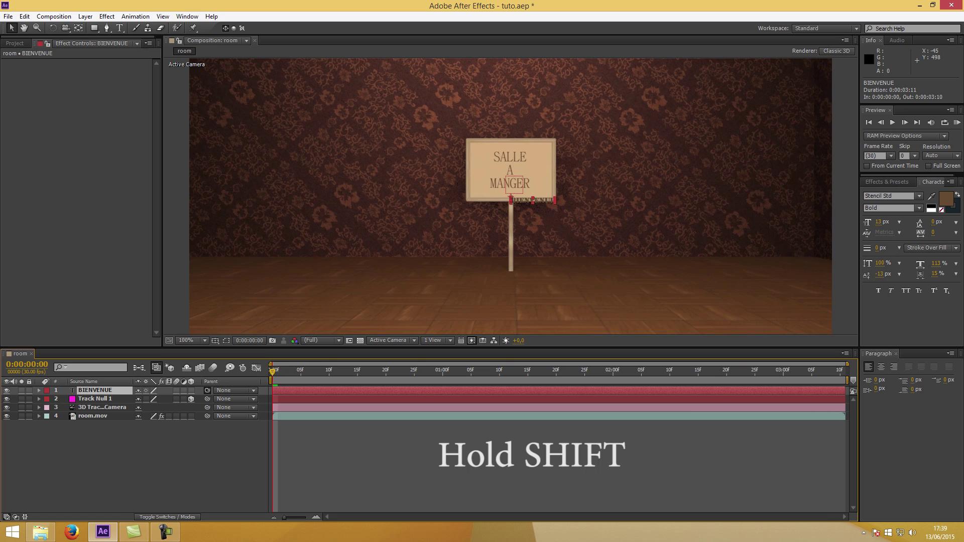
Parent BIENVENUE to Track Null 1 and preview it following the camera.
left_click_drag(207, 390, 90, 405)
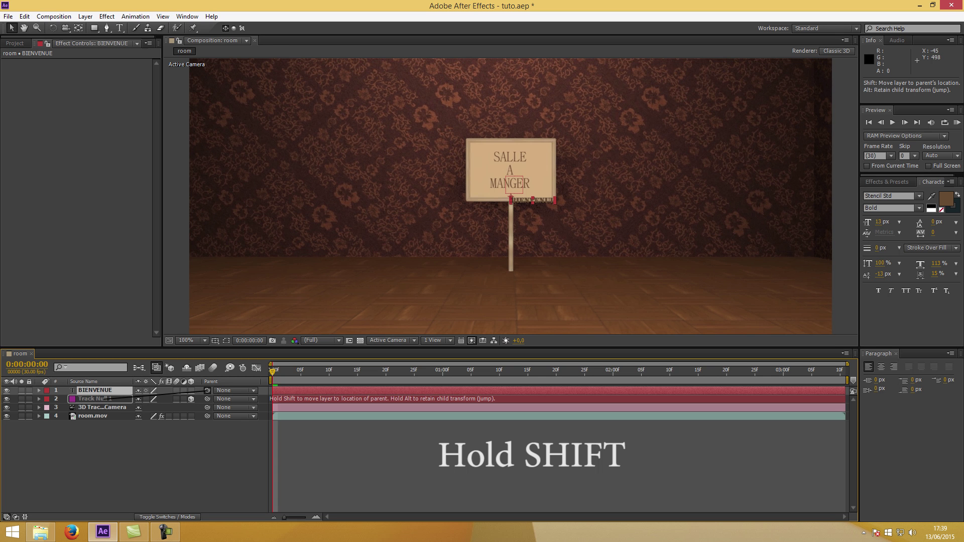
left_click_drag(111, 399, 111, 399)
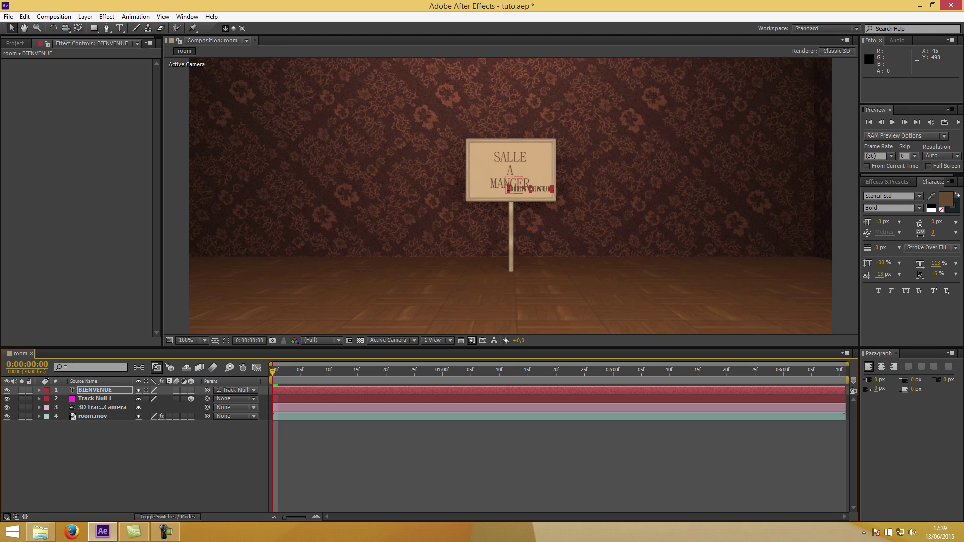
key("space")
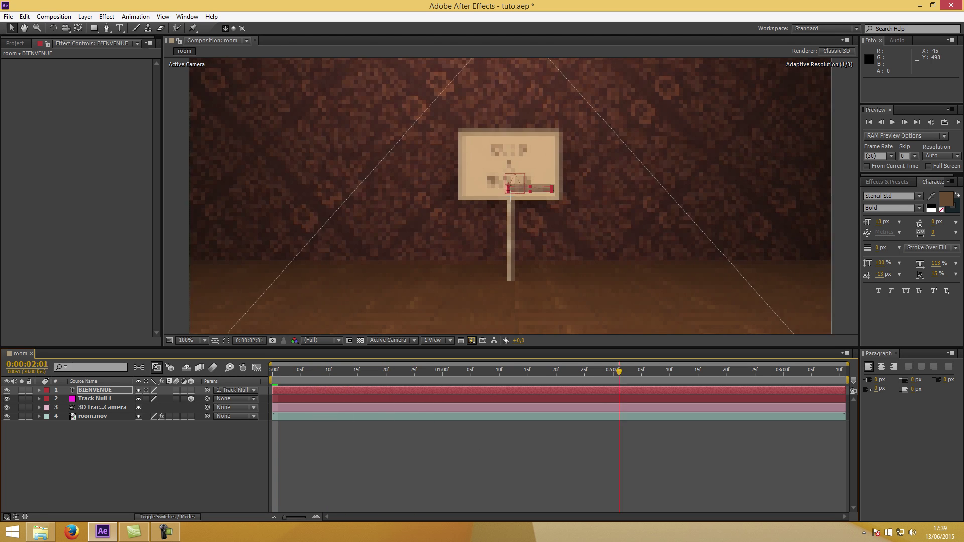
mouse_move(607, 370)
left_mouse_down()
mouse_move(764, 370)
mouse_move(273, 369)
left_mouse_up()
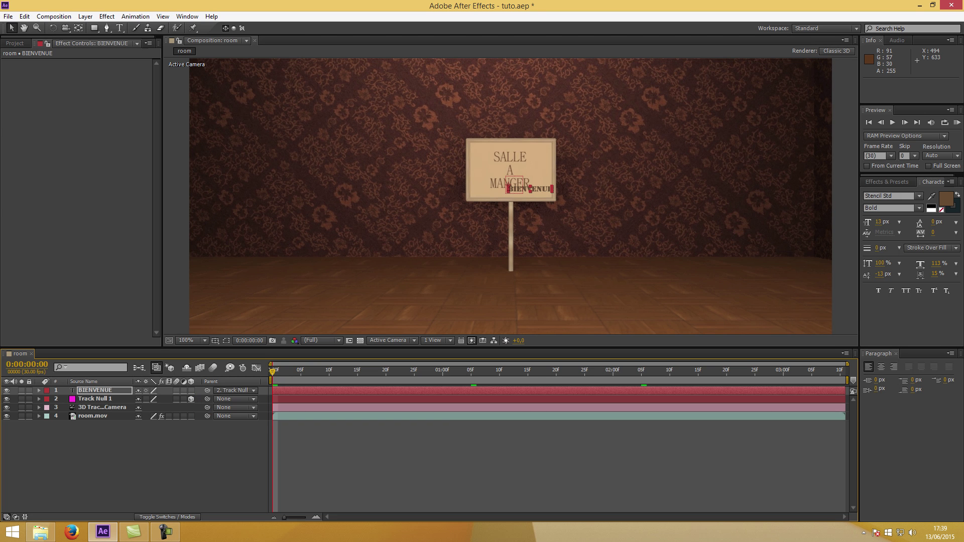
Make BIENVENUE a 3D layer, centre it on the sign, and enlarge its font size.
left_click(191, 391)
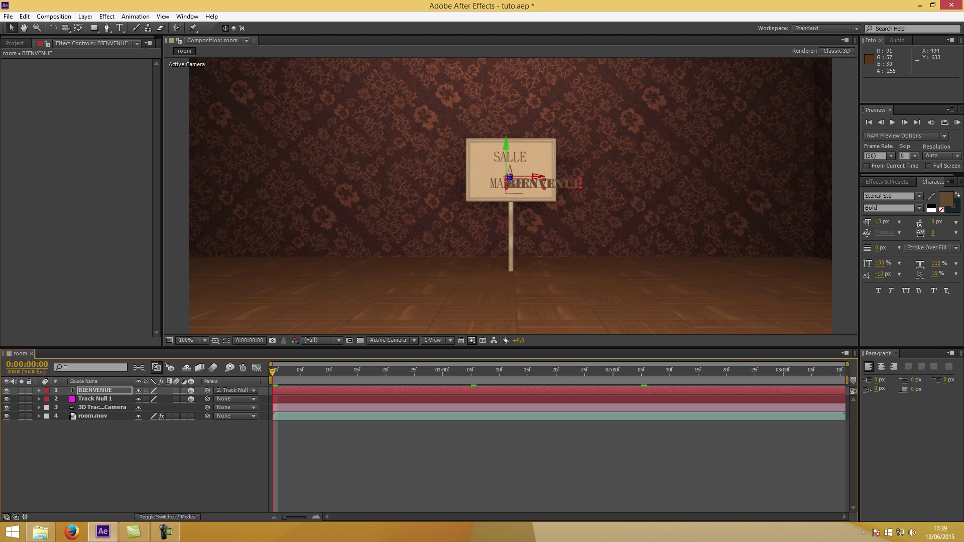
mouse_move(272, 370)
left_mouse_down()
mouse_move(573, 370)
mouse_move(273, 370)
left_mouse_up()
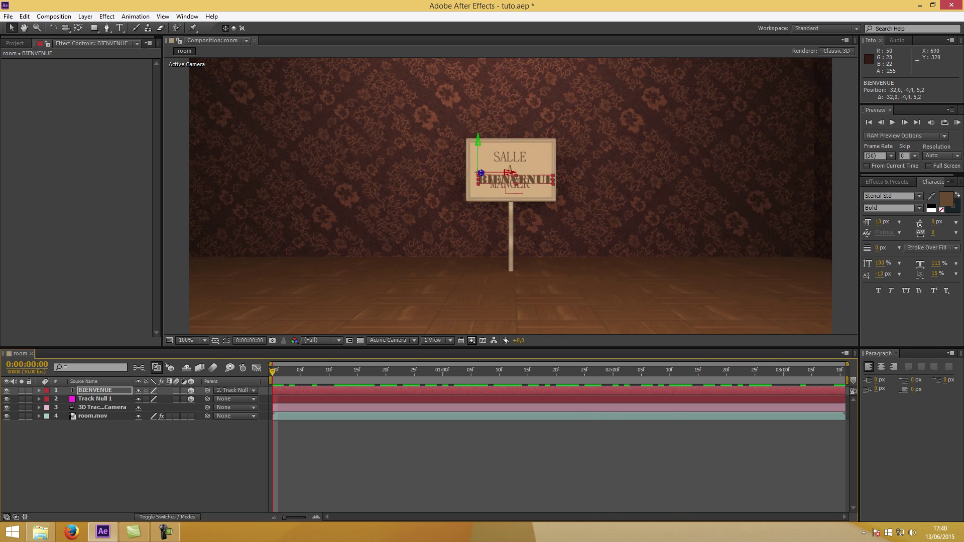
left_click_drag(520, 180, 499, 173)
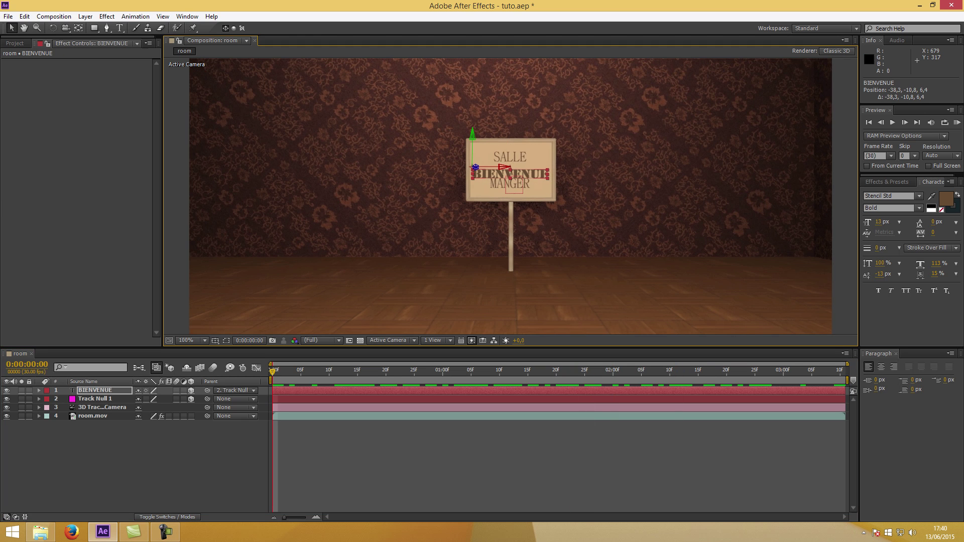
key("Up")
key("Up")
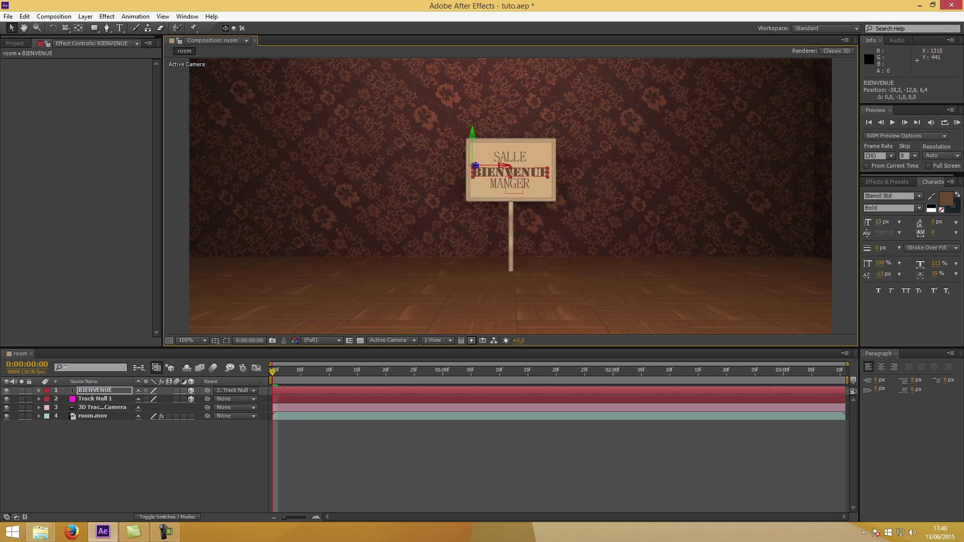
mouse_move(878, 222)
left_mouse_down()
mouse_move(904, 222)
mouse_move(882, 222)
left_mouse_up()
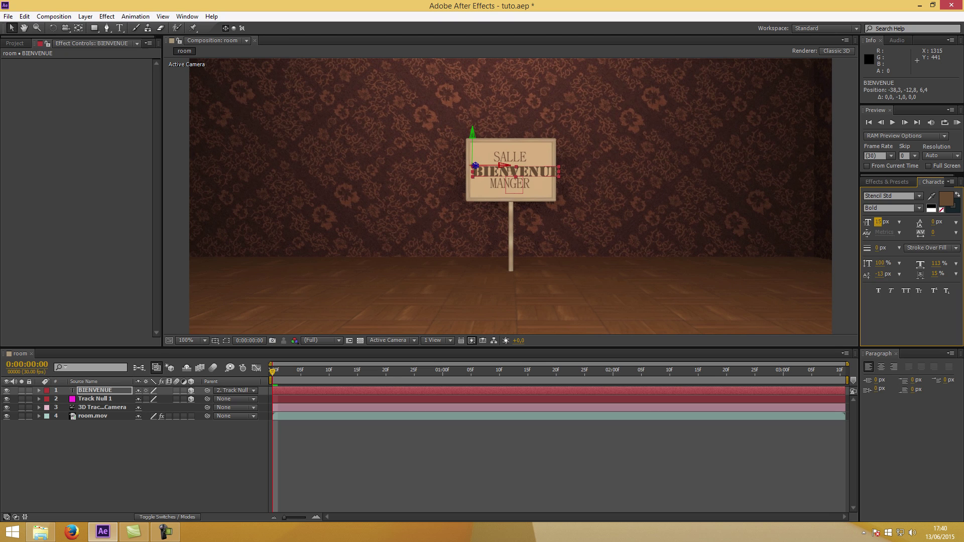
Set BIENVENUE's font size from 15 to 13 and fill it with a darker sign-sampled brown.
left_click(879, 222)
type("13")
key("Return")
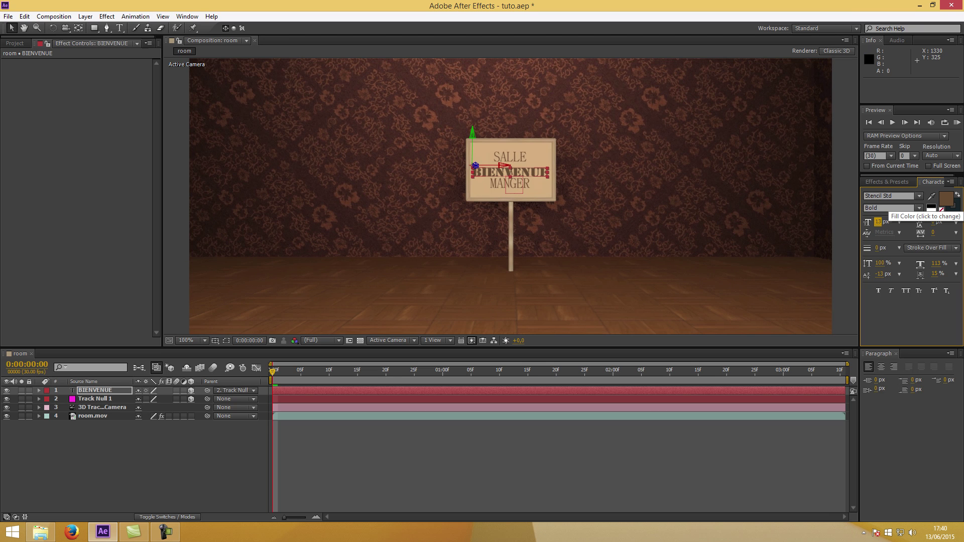
left_click(946, 199)
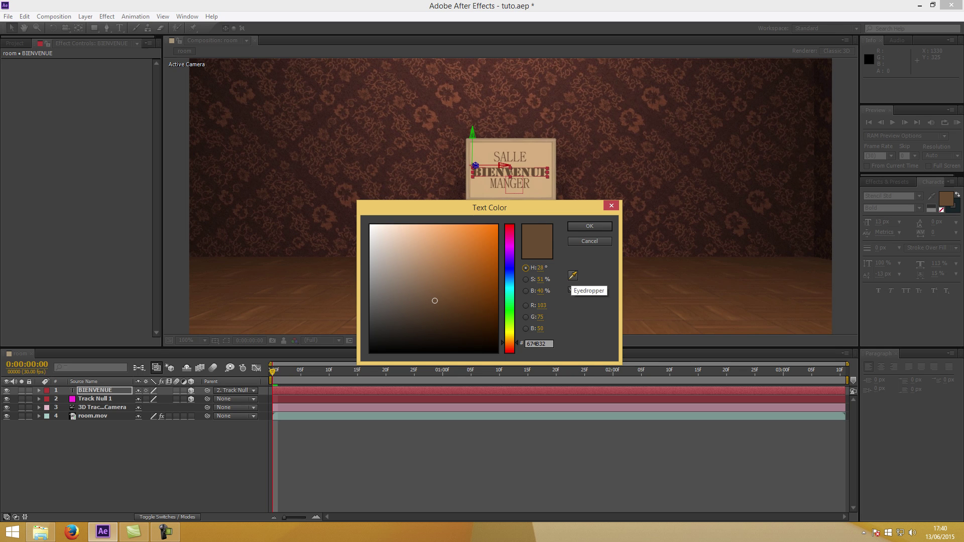
left_click(573, 276)
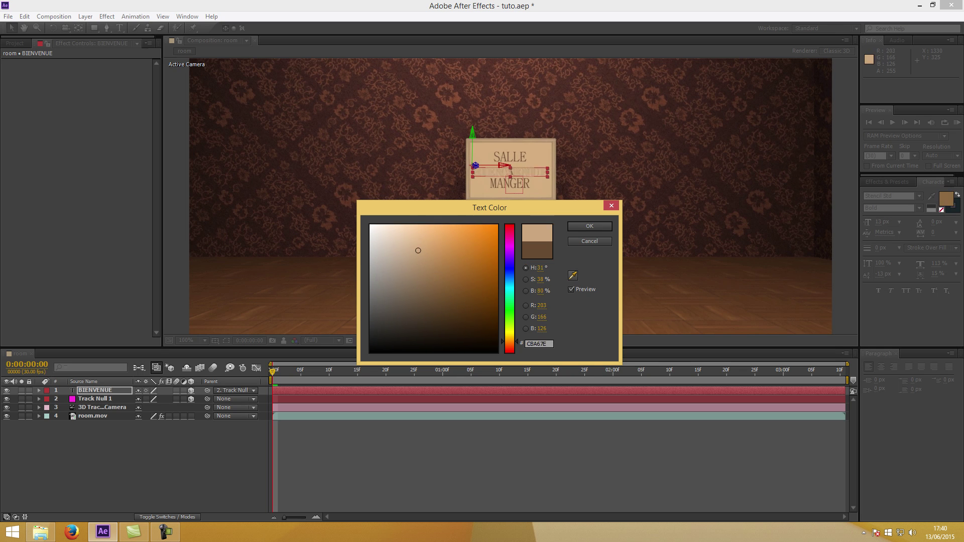
left_click(601, 167)
left_click_drag(437, 286, 436, 296)
left_click(590, 226)
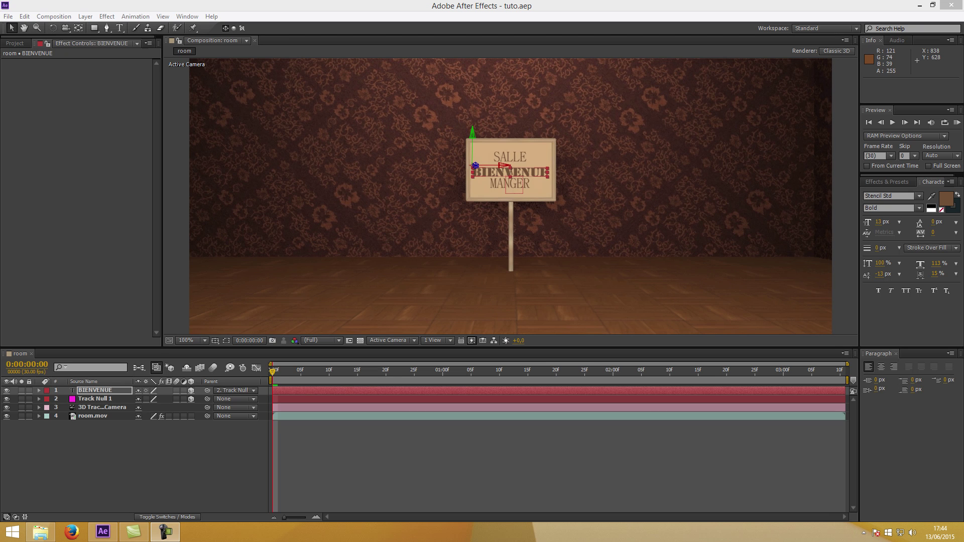
Create a full-frame solid coloured with the tan sampled from the sign.
right_click(118, 459)
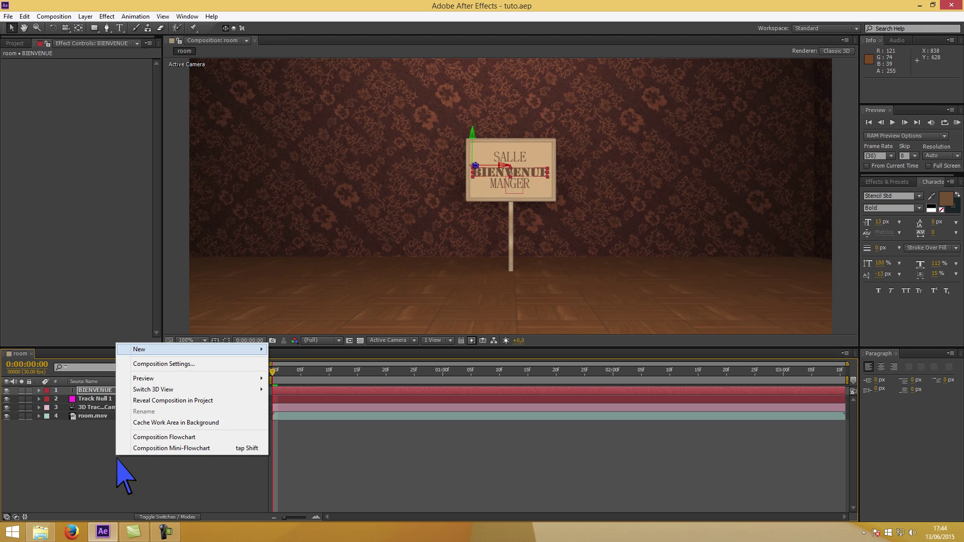
left_click(292, 374)
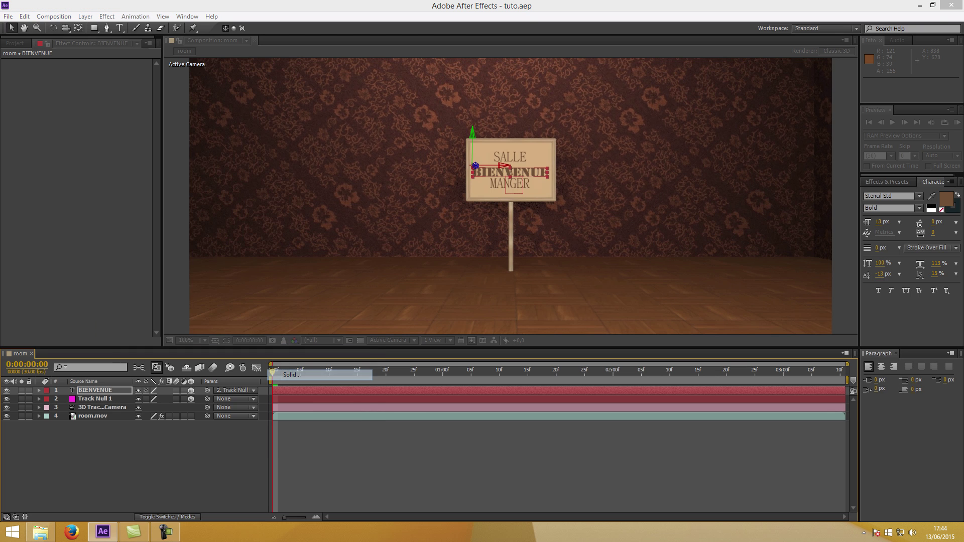
left_click(209, 329)
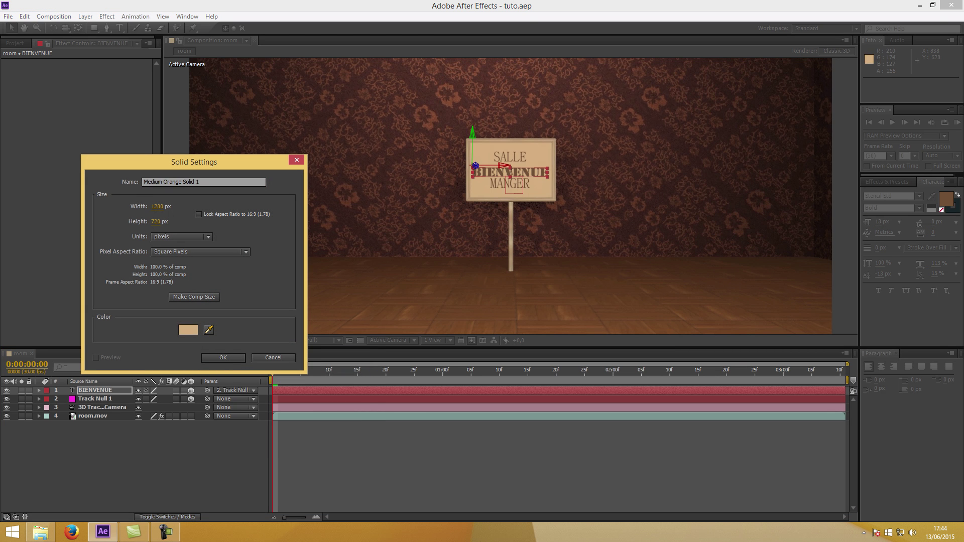
left_click(539, 204)
key("Return")
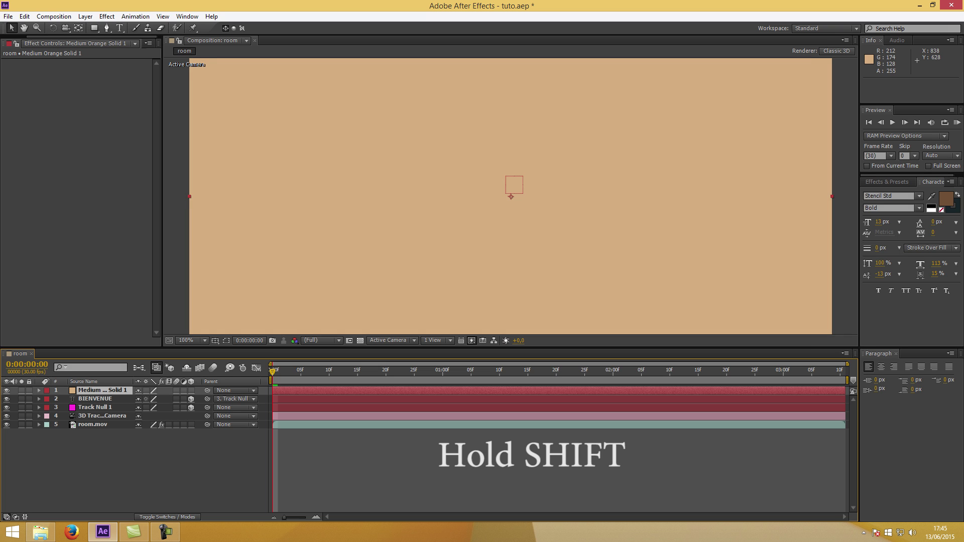
Parent the solid to Track Null 1, make it 3D, and set opacity to 20%.
mouse_move(207, 390)
left_mouse_down()
mouse_move(135, 395)
mouse_move(136, 407)
left_mouse_up()
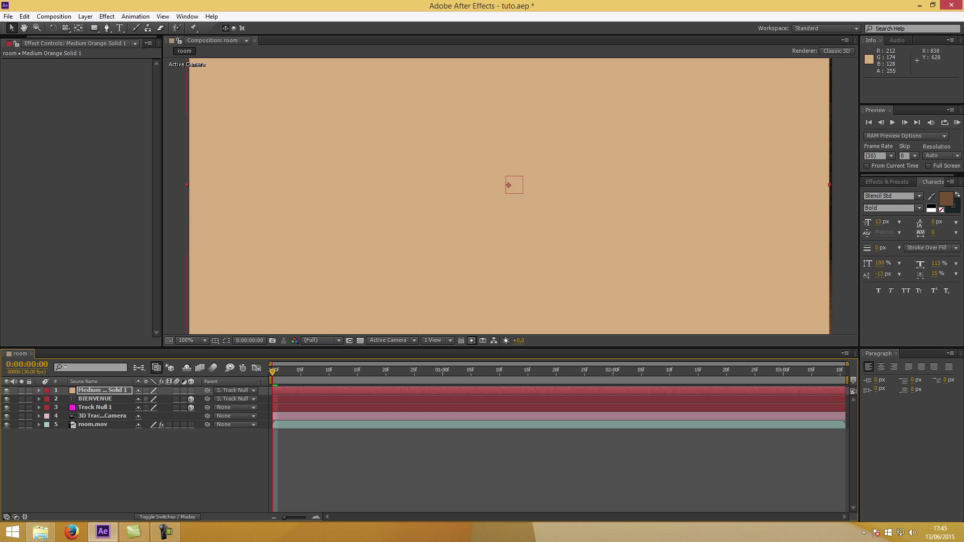
left_click(191, 391)
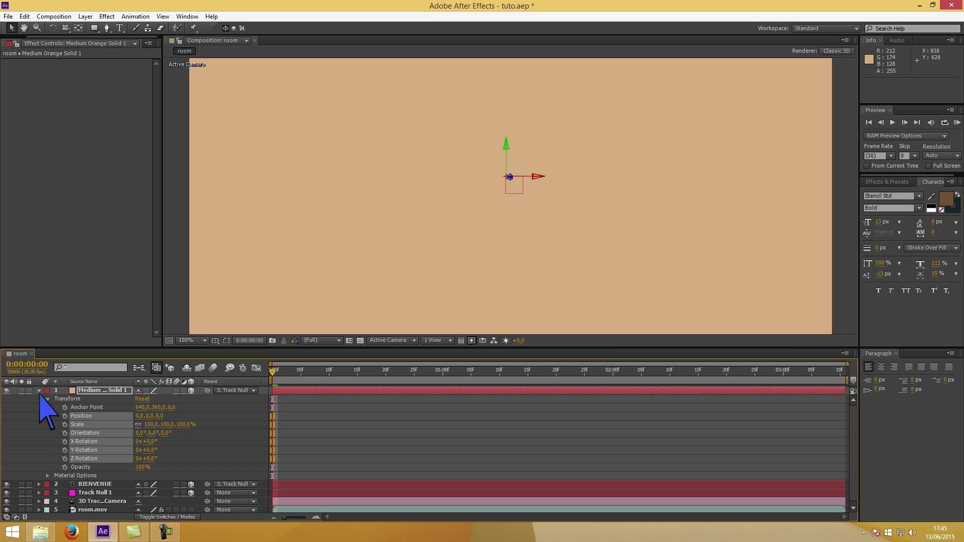
left_click(40, 390)
left_click(143, 467)
type("20")
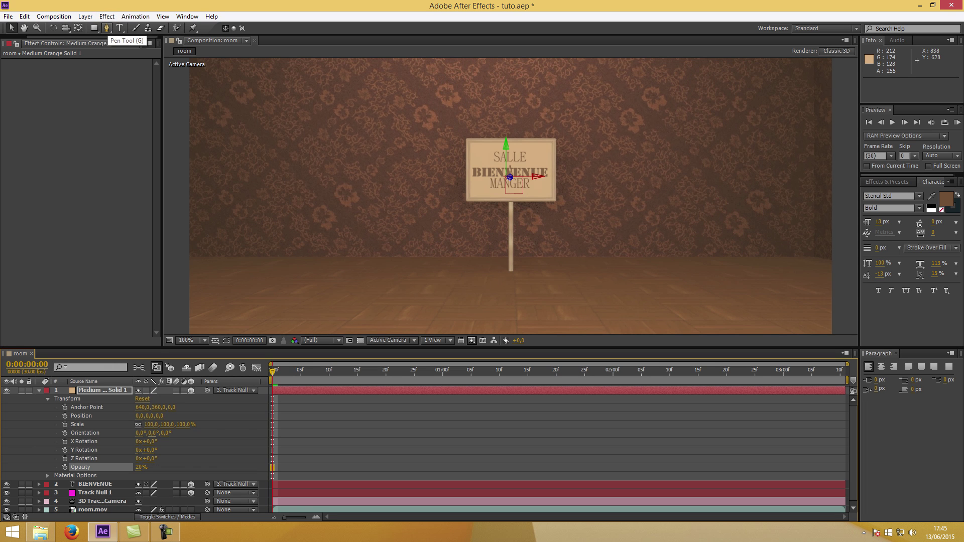
Draw a four-point mask around the sign board and return the solid to 100% opacity.
left_click(107, 29)
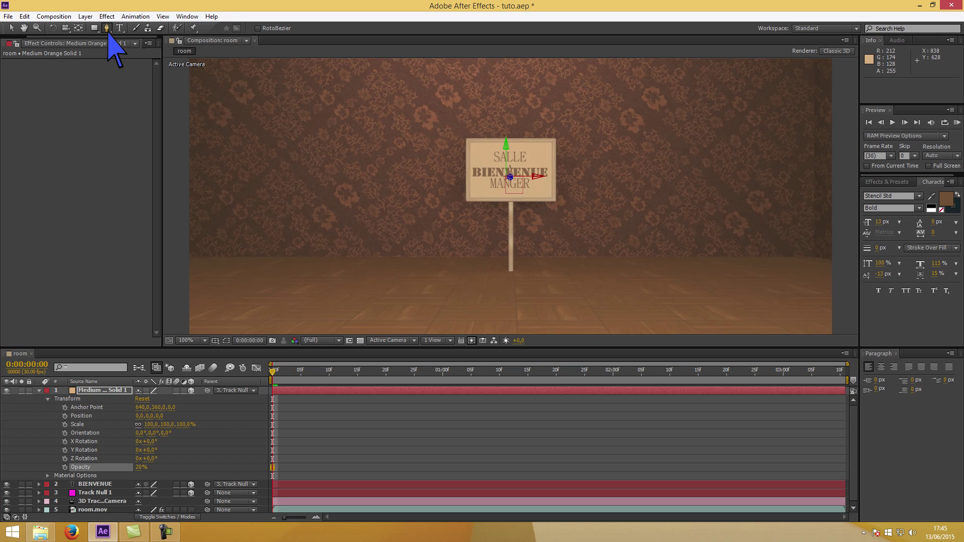
key("period")
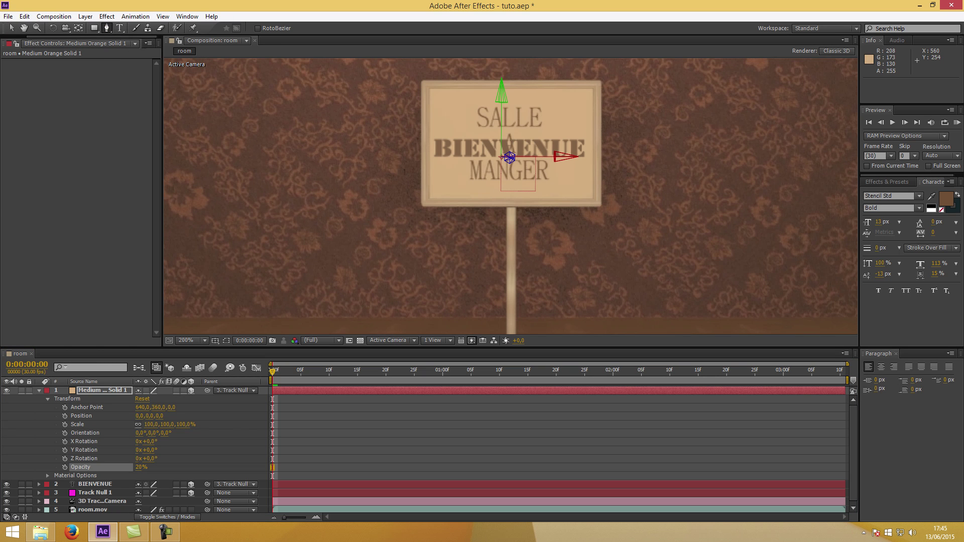
left_click(431, 90)
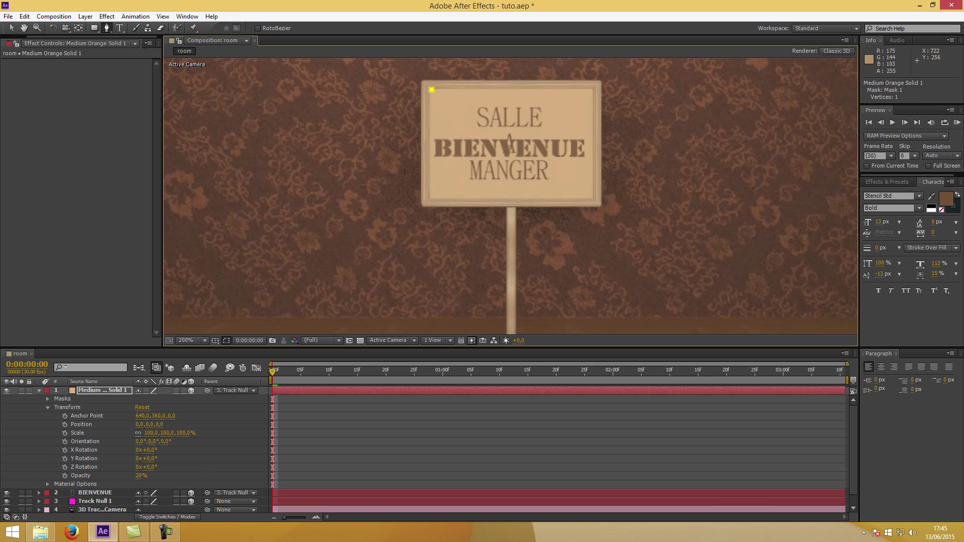
left_click(593, 91)
left_click(590, 197)
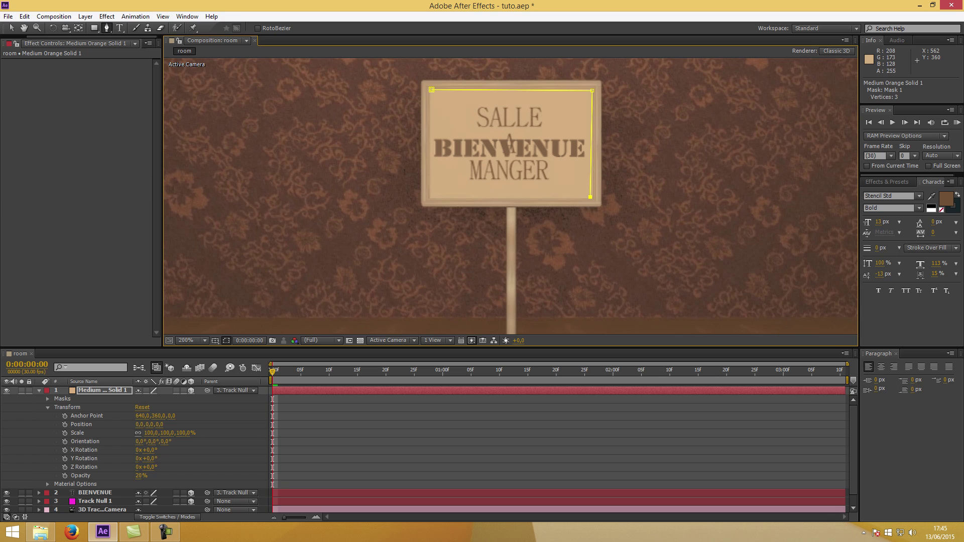
left_click(431, 195)
left_click(431, 90)
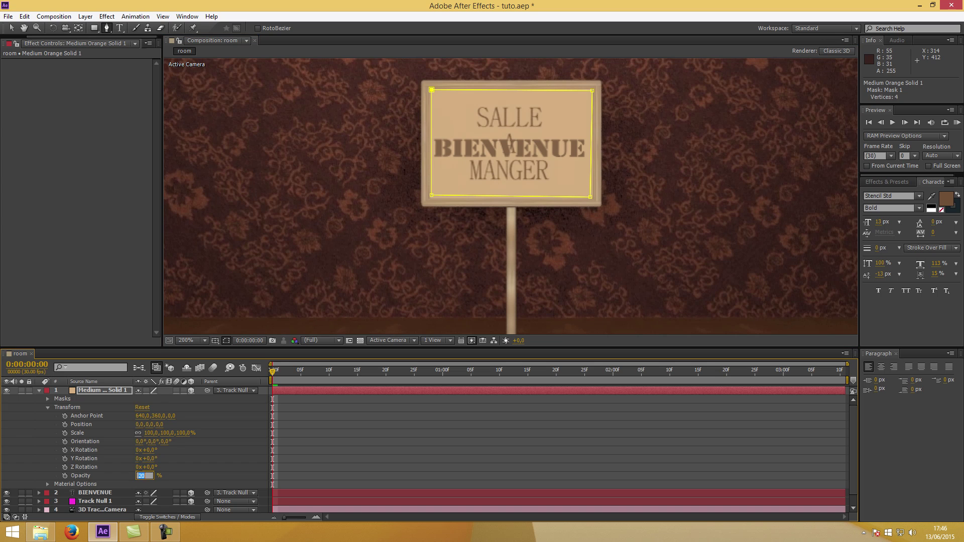
left_click(144, 476)
type("100")
key("Return")
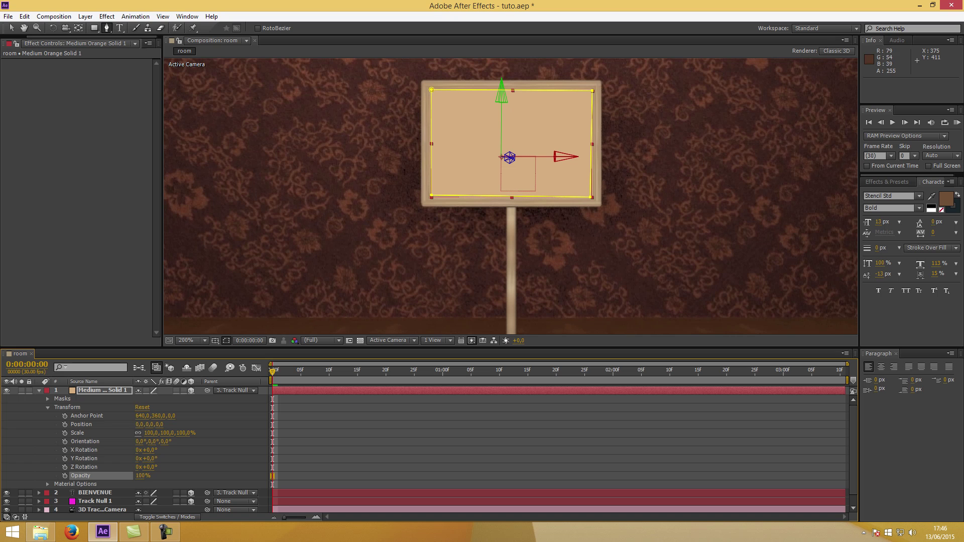
Move the BIENVENUE layer above Medium Orange Solid 1 in the layer stack.
key("ctrl+grave")
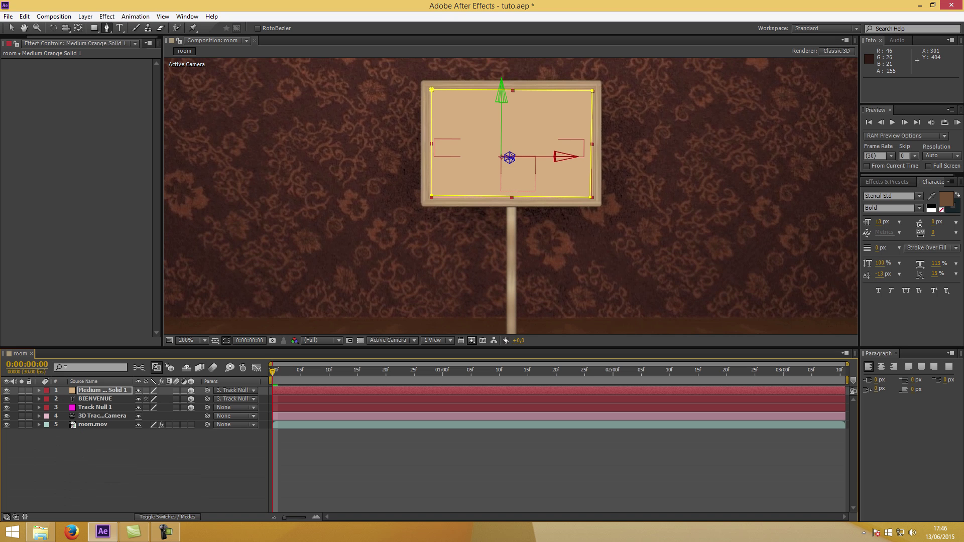
key("ctrl+Down")
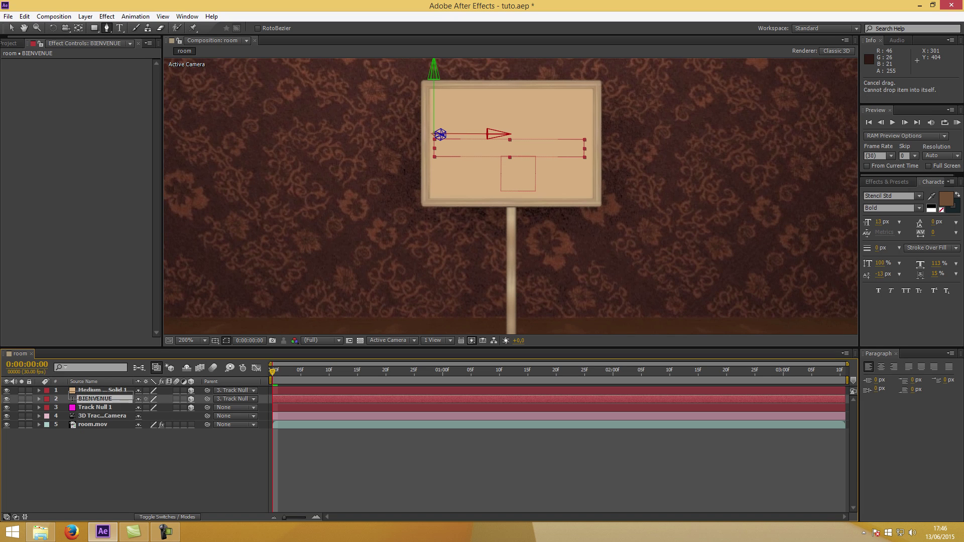
key("ctrl+bracketright")
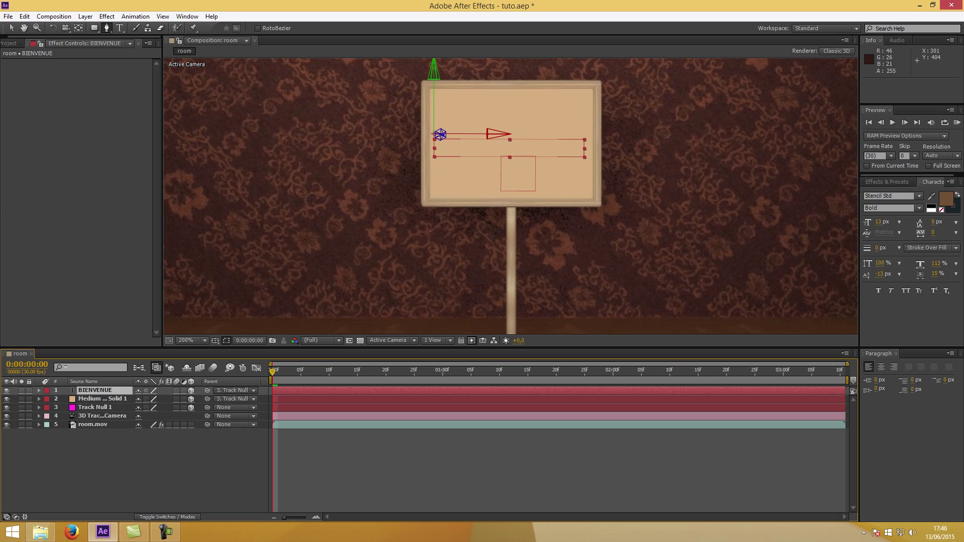
key("F2")
key("ctrl+Down")
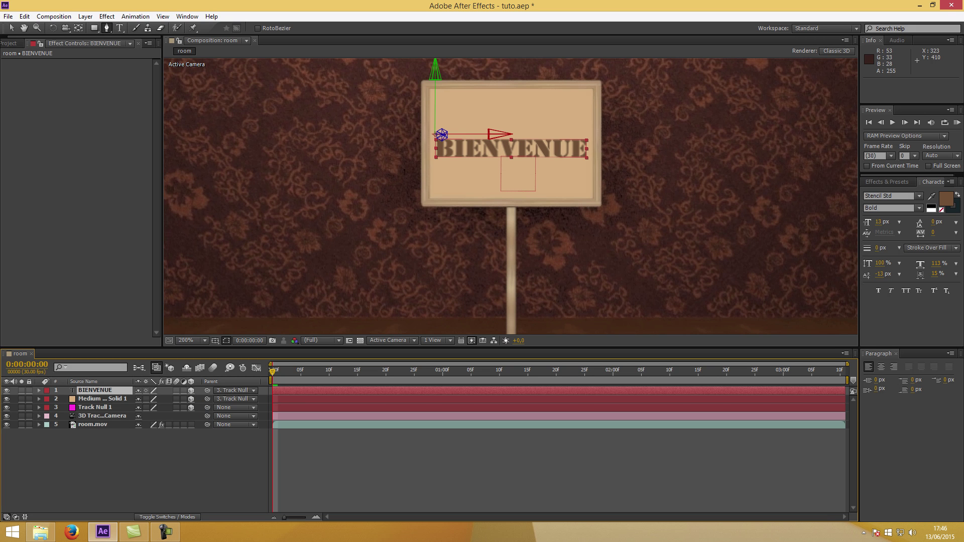
Fit the whole room shot in the viewer and play a preview to check the BIENVENUE tracking.
key("slash")
key("space")
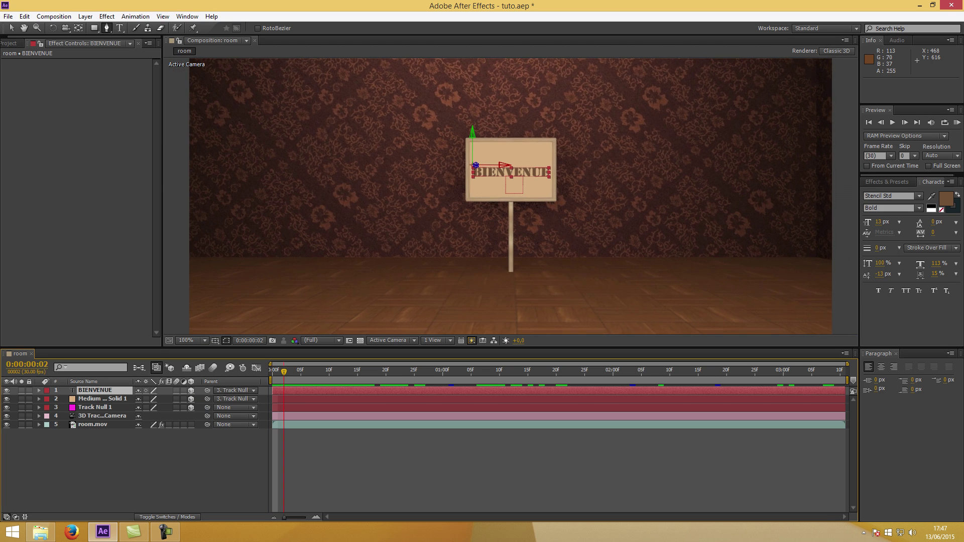